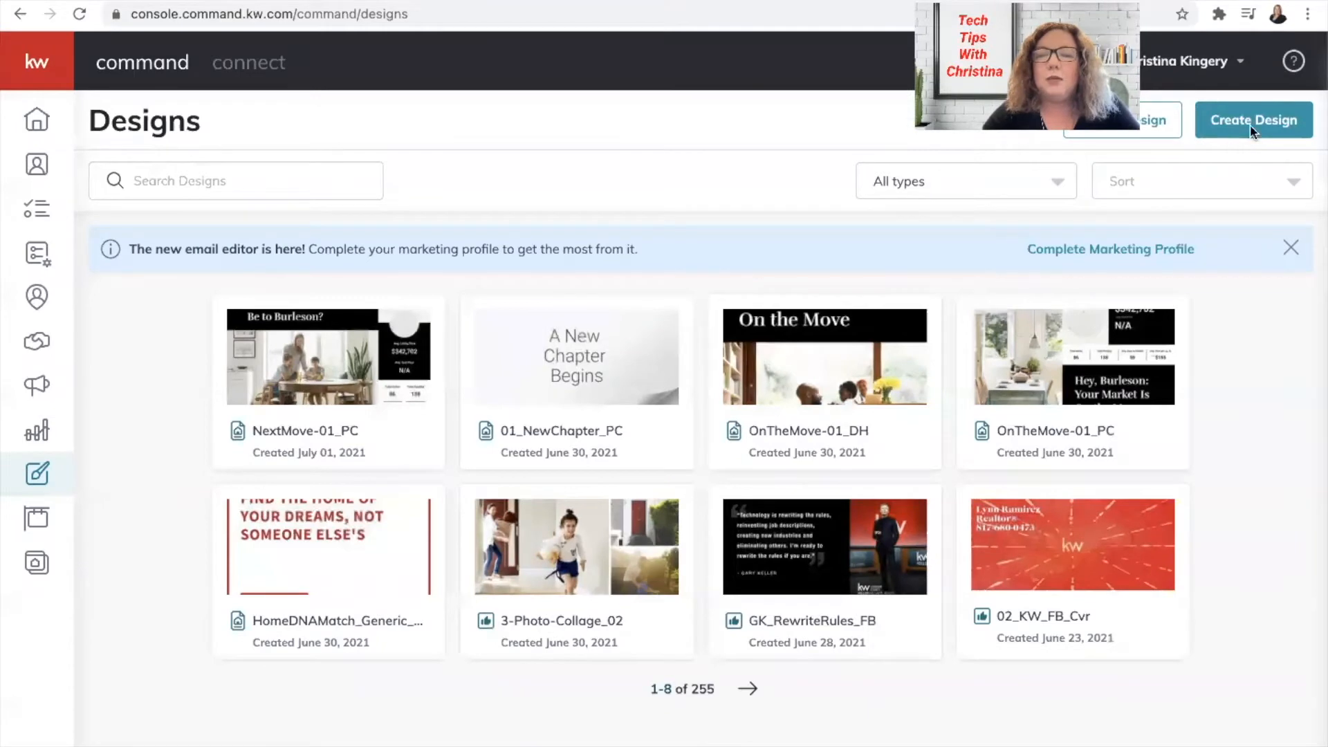
Start a new print design and show the Listing Presentation templates in the Listings category.
click(1257, 124)
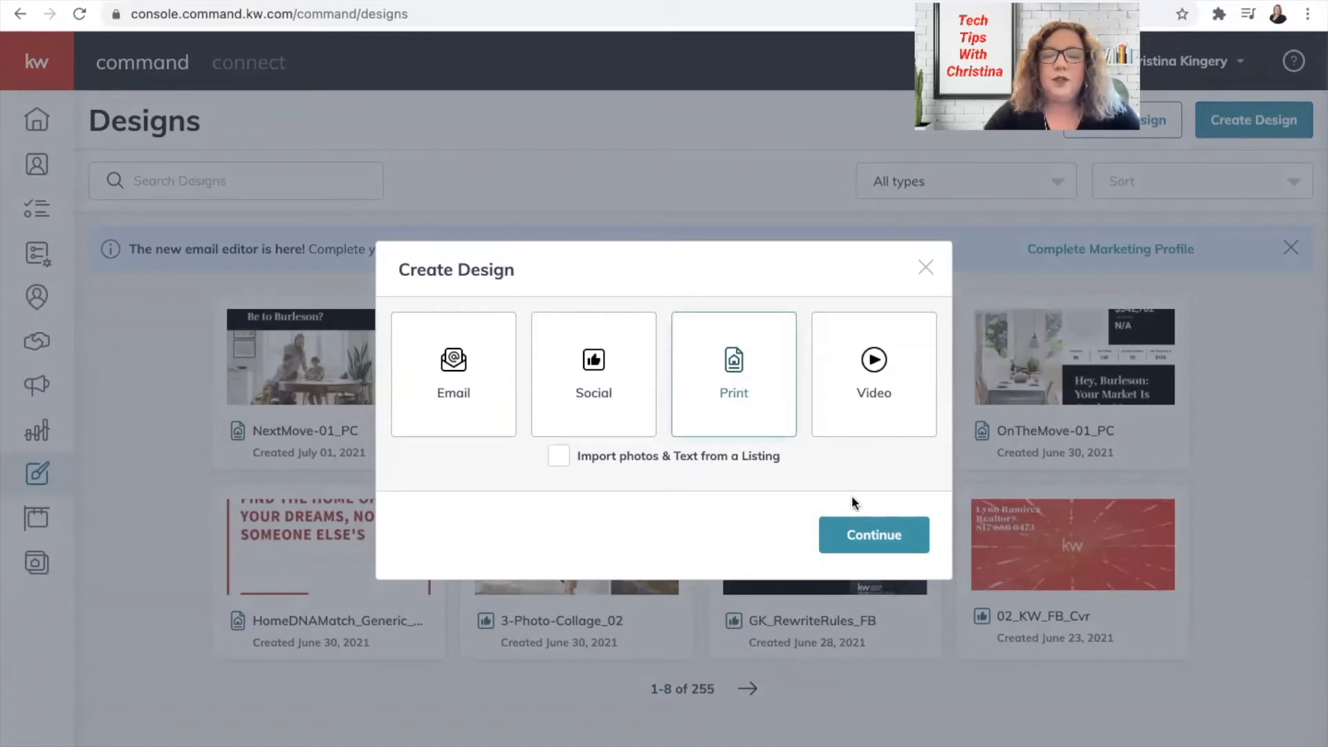
click(873, 535)
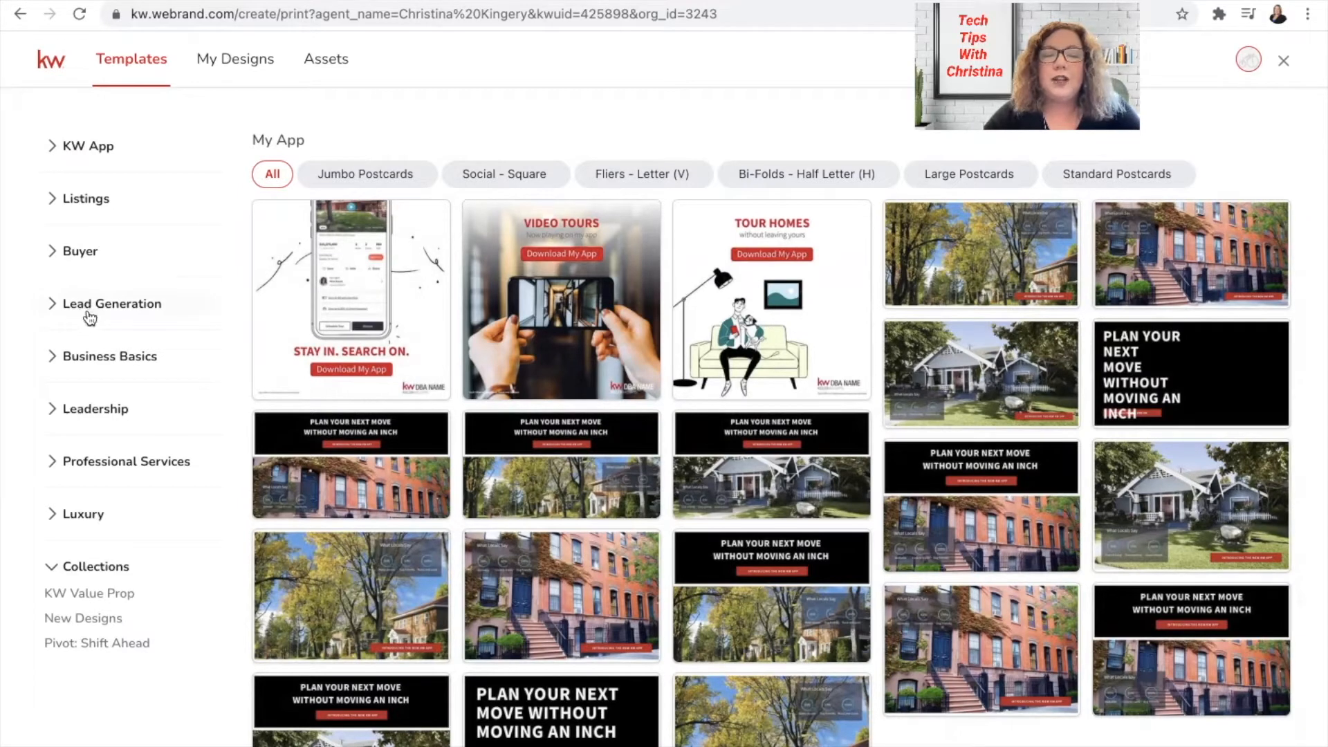
click(73, 256)
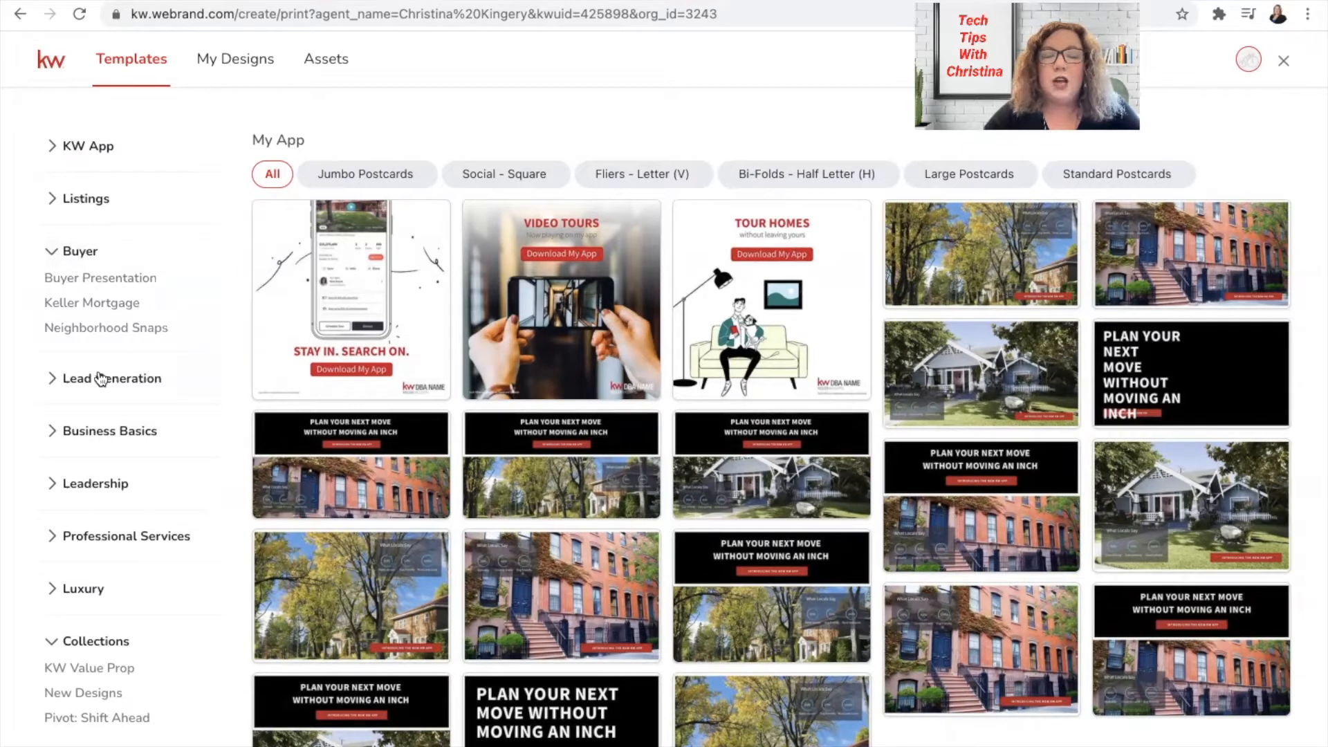
click(92, 200)
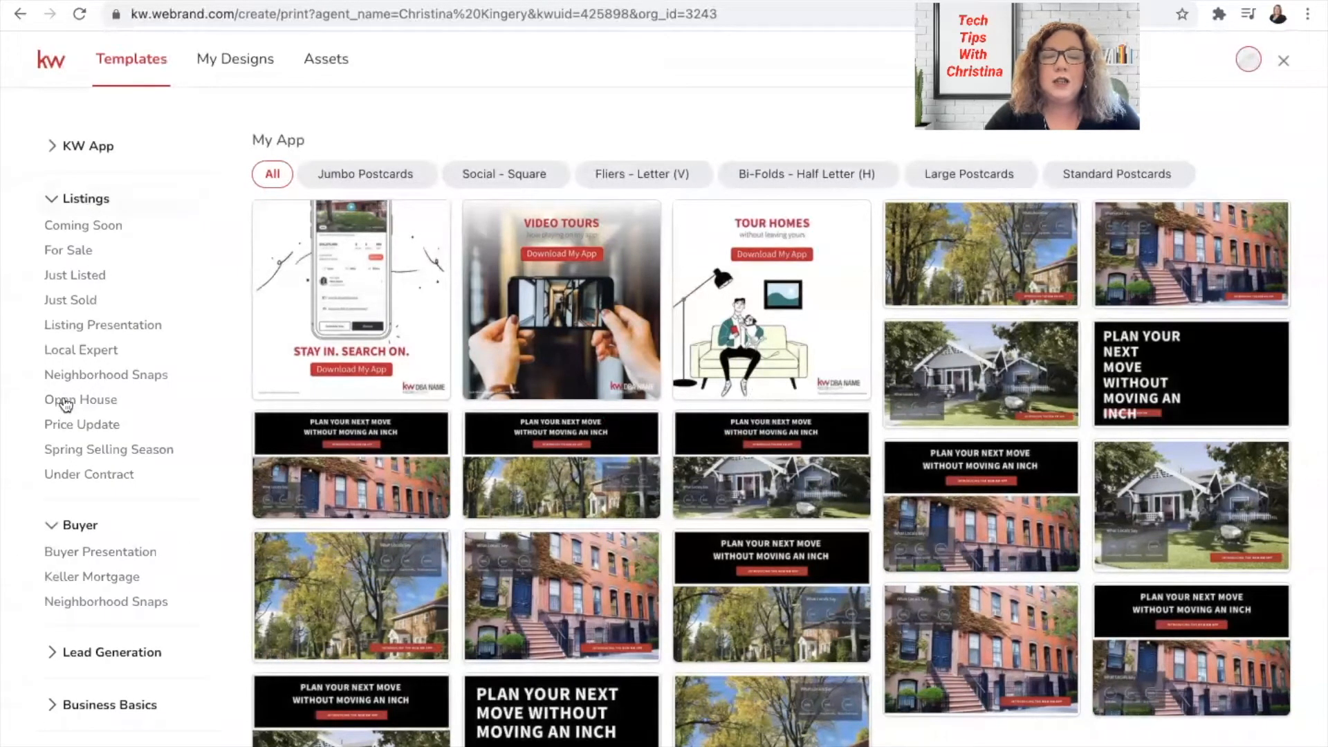
click(75, 327)
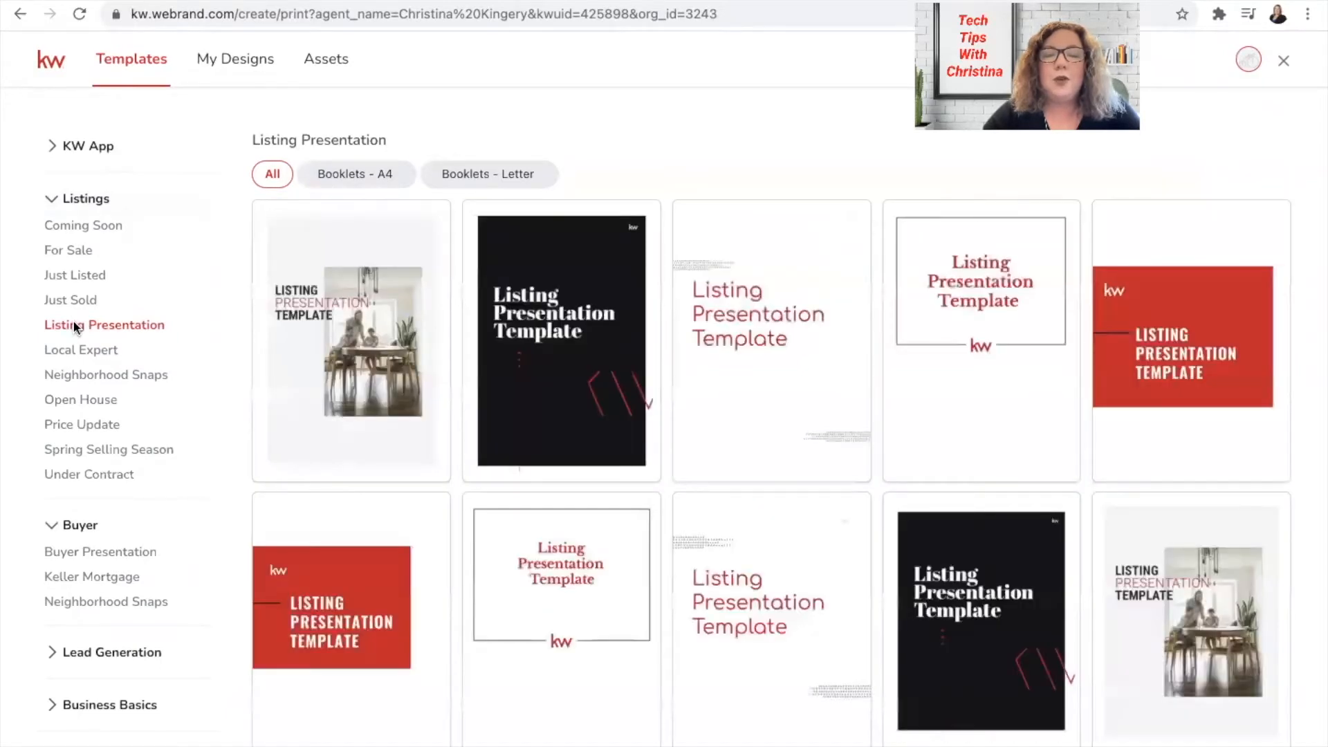
Compare the A4 and Letter booklet templates, and open the Classic-01_A4 listing presentation for editing.
mouse_move(658, 410)
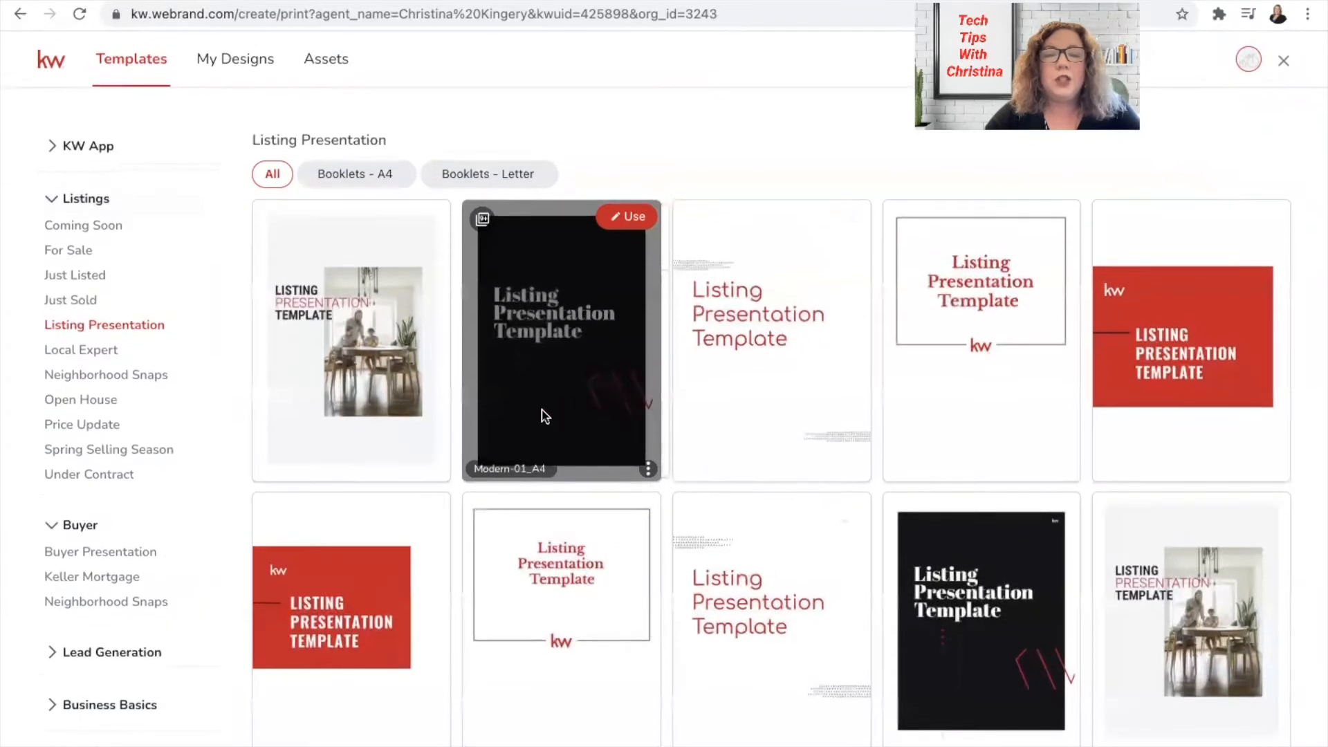
click(360, 181)
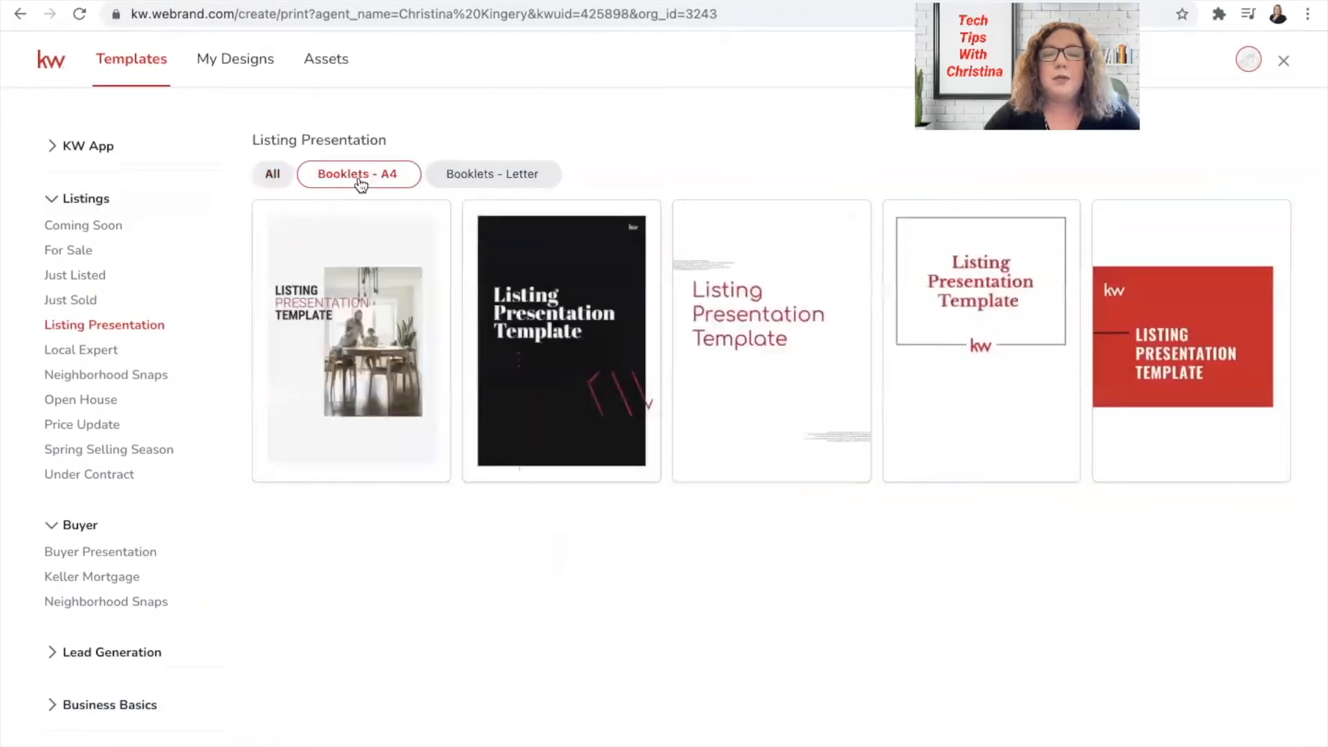
click(472, 181)
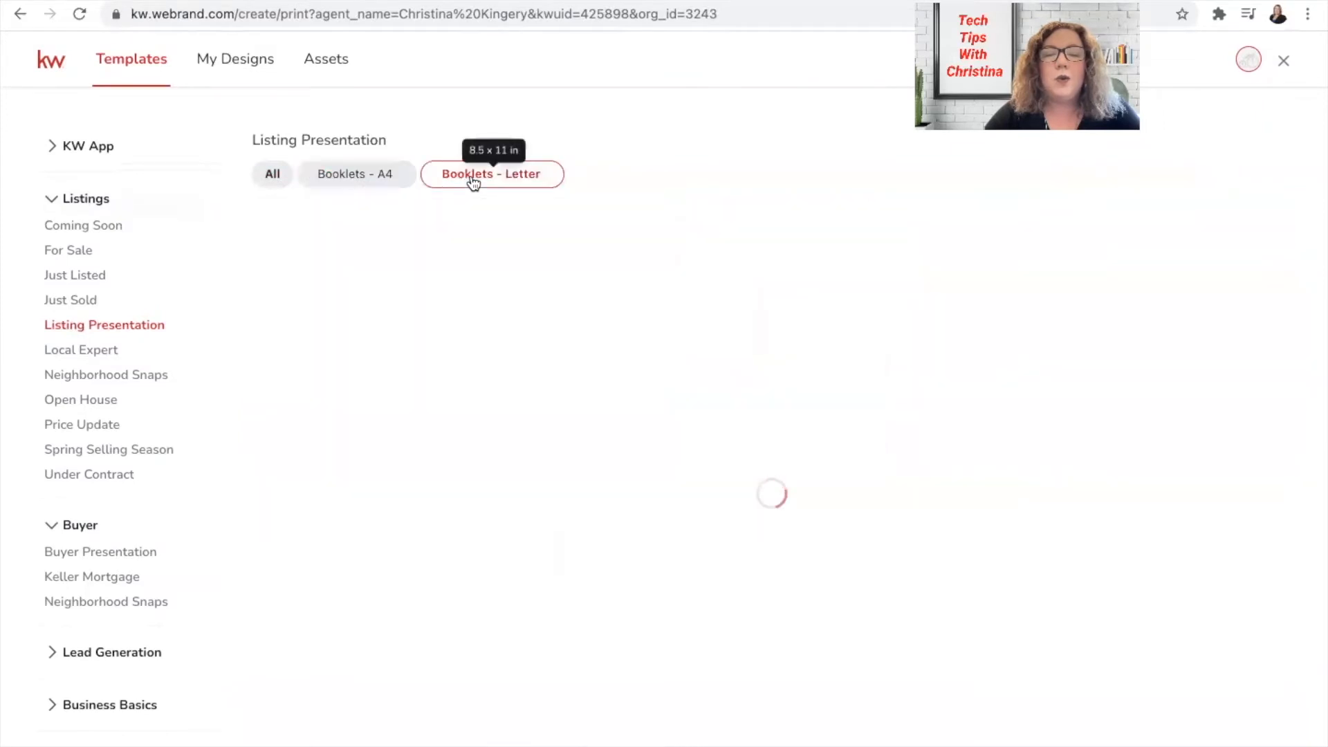
click(273, 178)
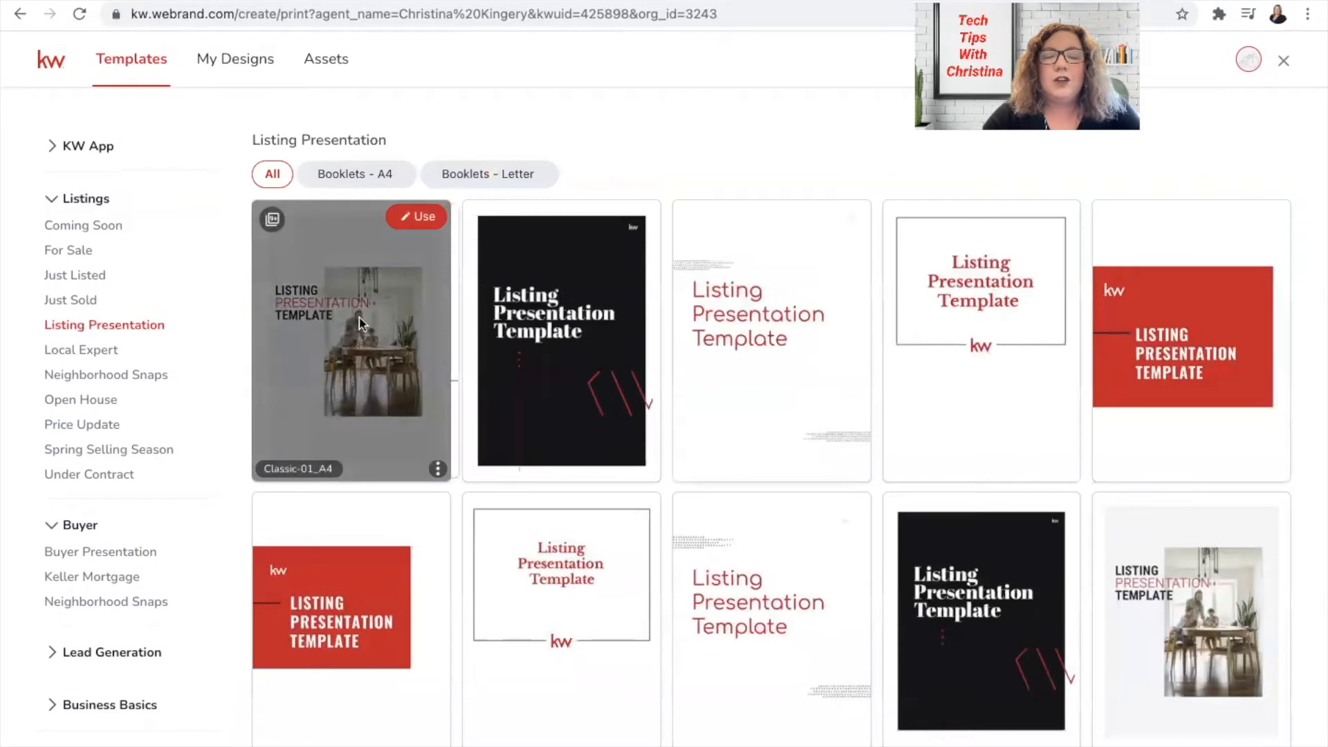
click(416, 217)
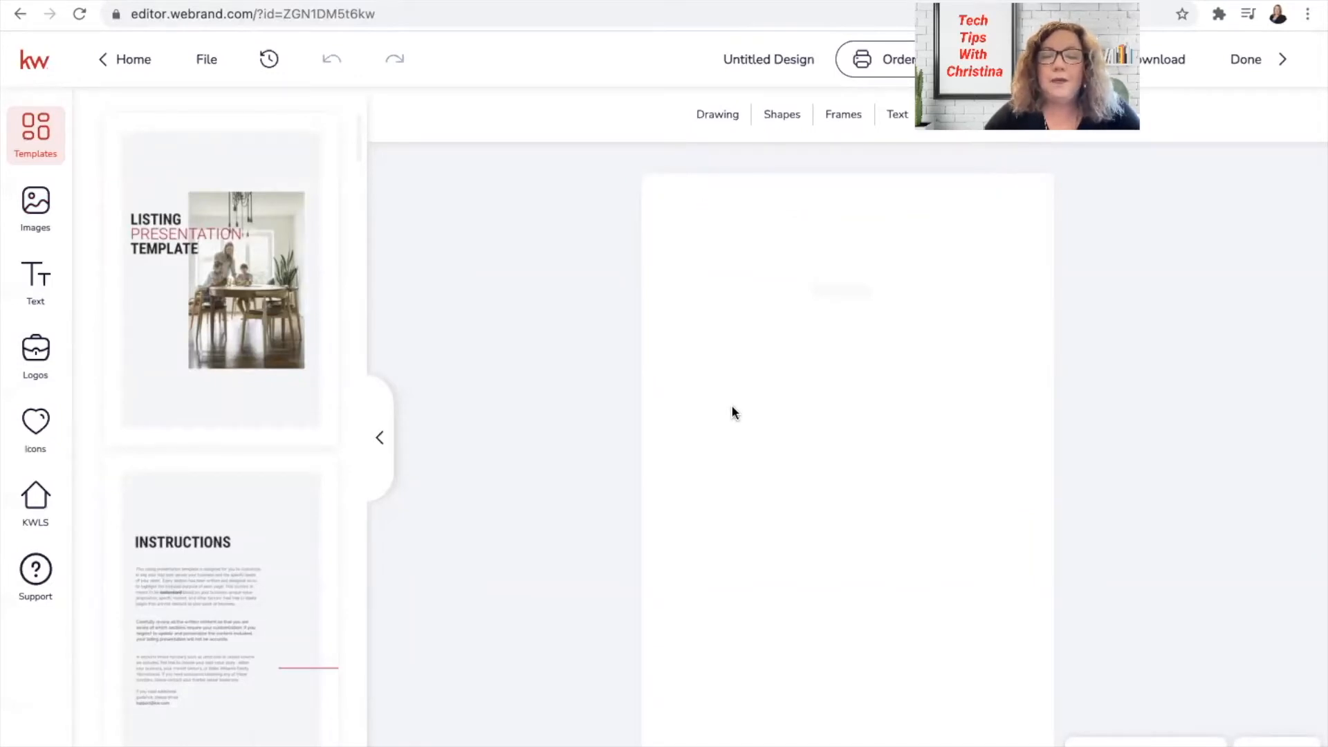
Browse the template's pages and load the Instructions page onto the canvas.
scroll(248, 508, down, 2)
scroll(248, 509, down, 15)
scroll(247, 510, down, 6)
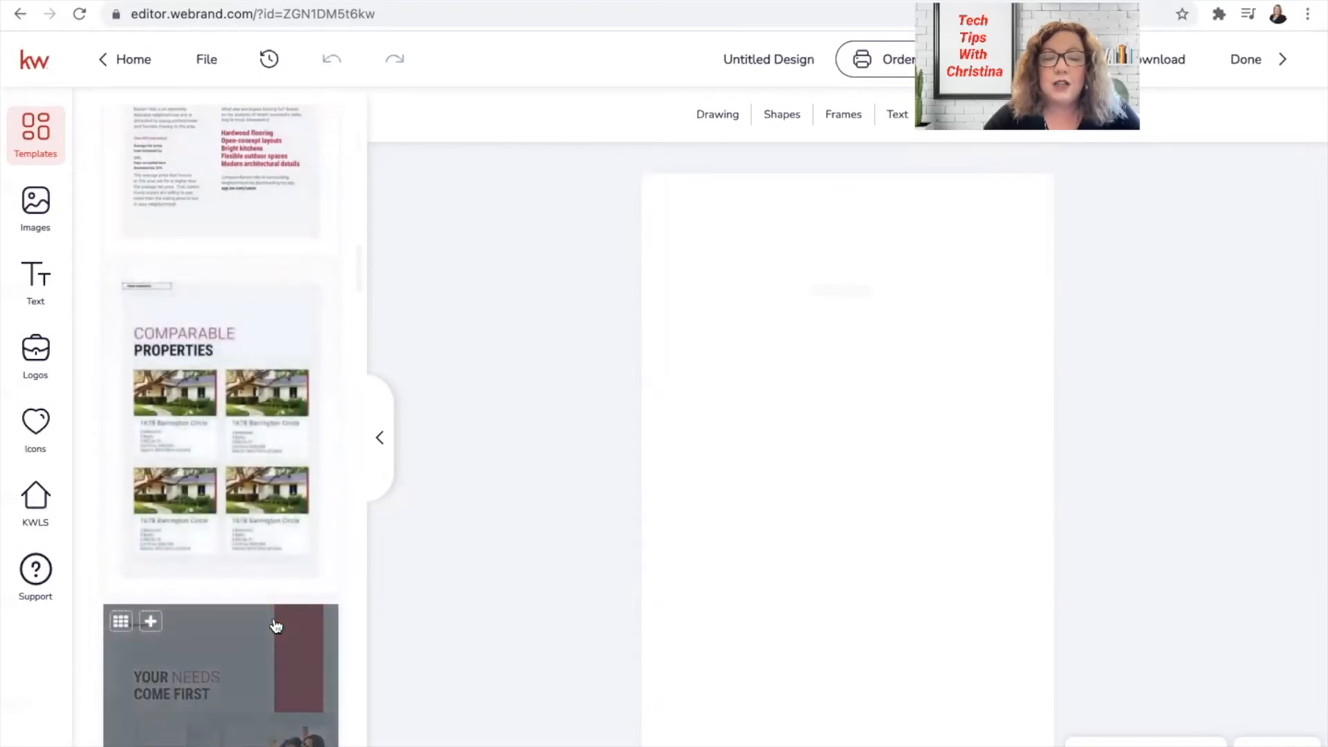
scroll(276, 626, down, 9)
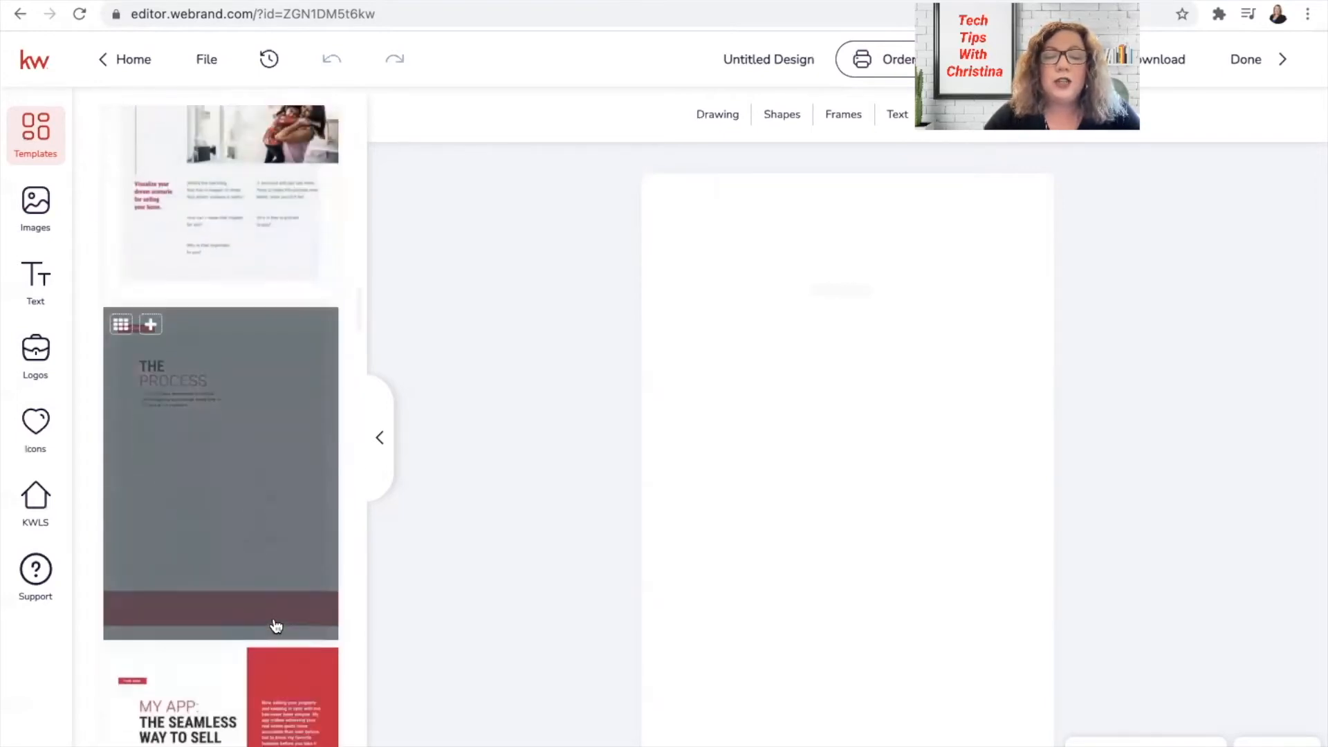
scroll(275, 626, down, 8)
scroll(276, 626, up, 4)
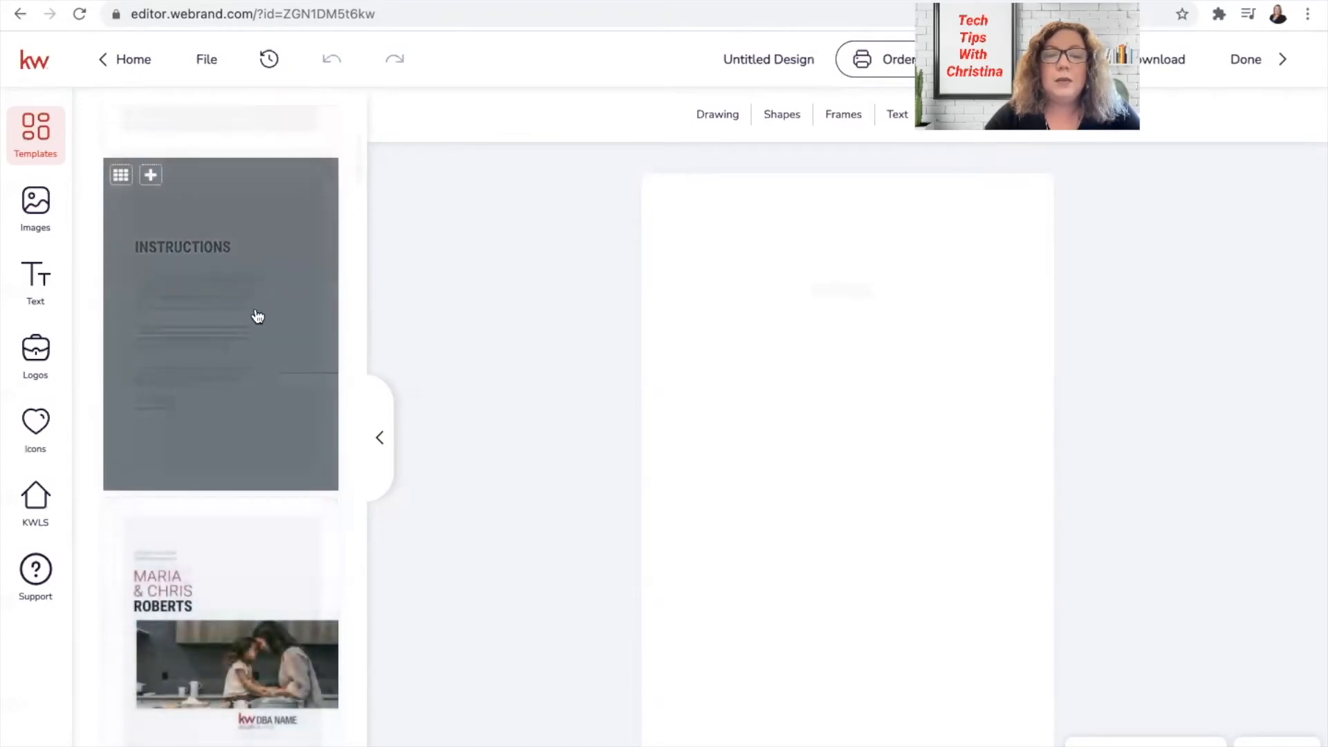
click(257, 316)
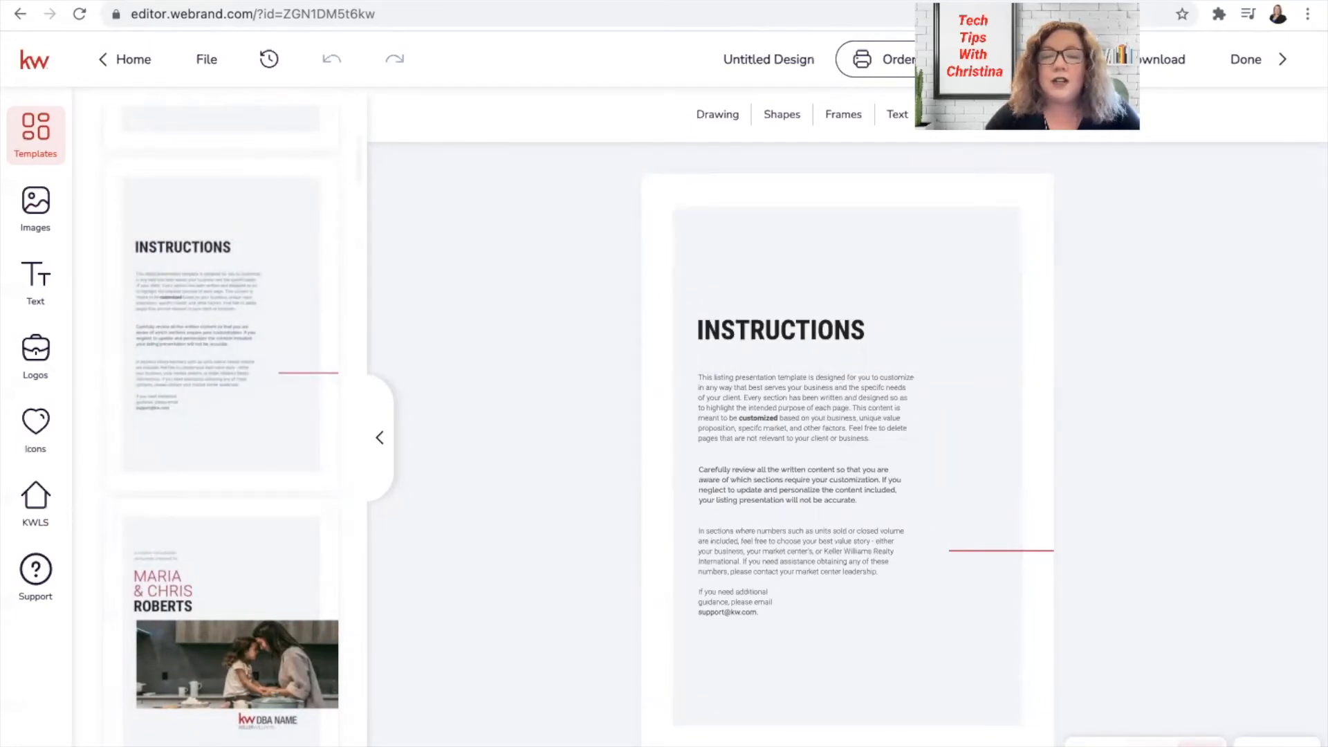
Look at the Instructions page up close, add it to the design as a new page, and show the page list.
click(1199, 744)
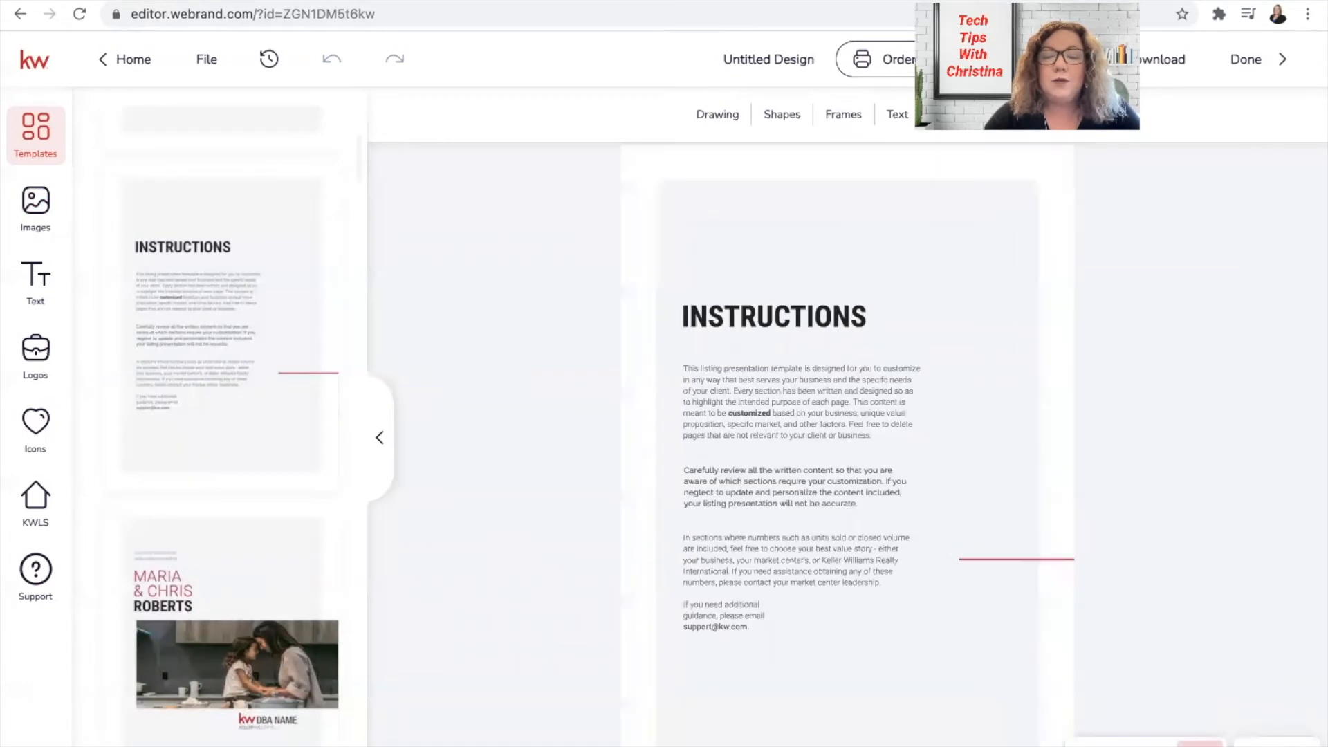
click(1200, 744)
click(1199, 744)
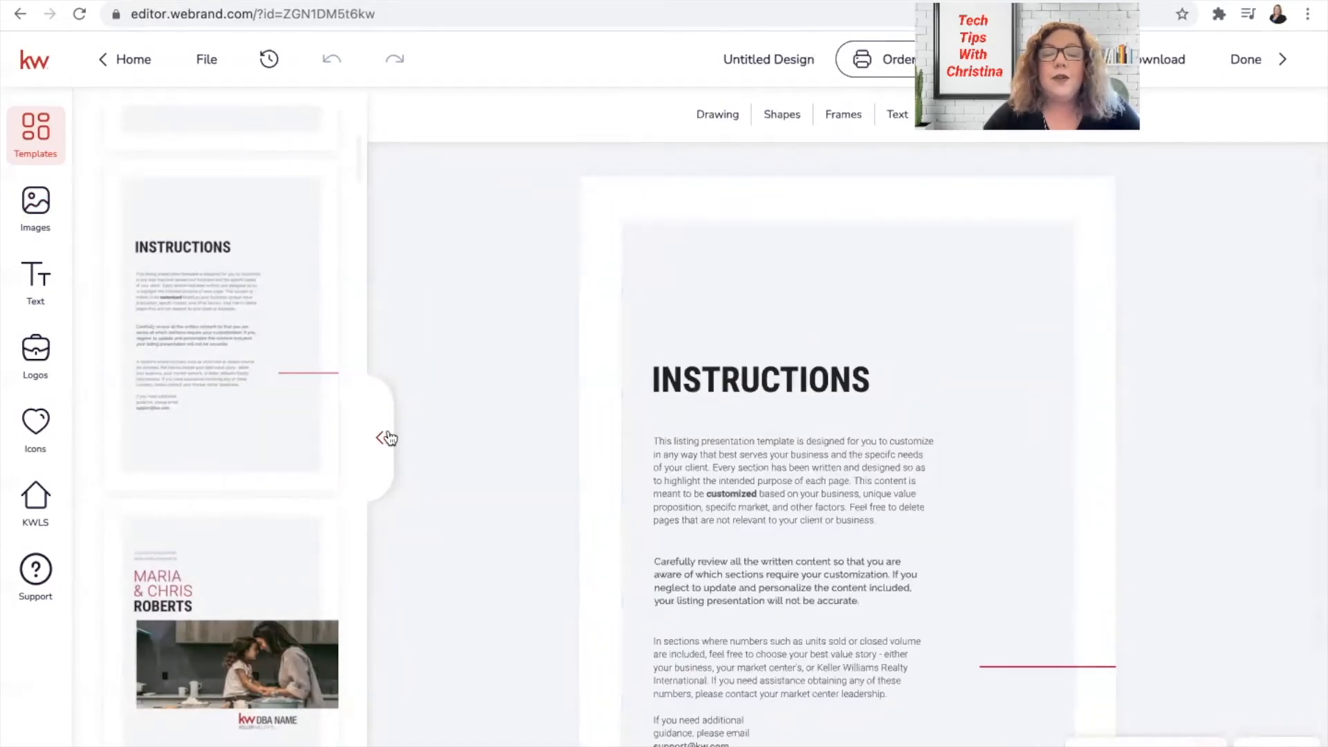
mouse_move(284, 276)
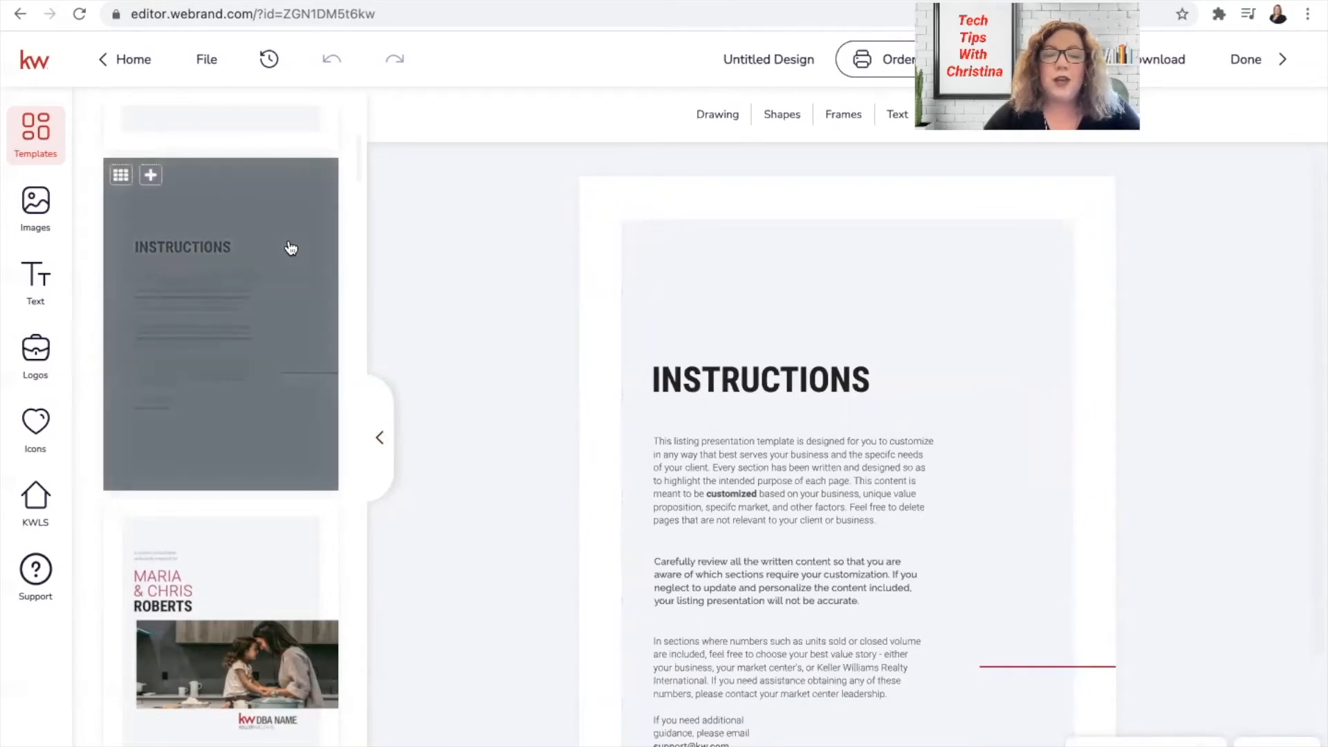
click(151, 176)
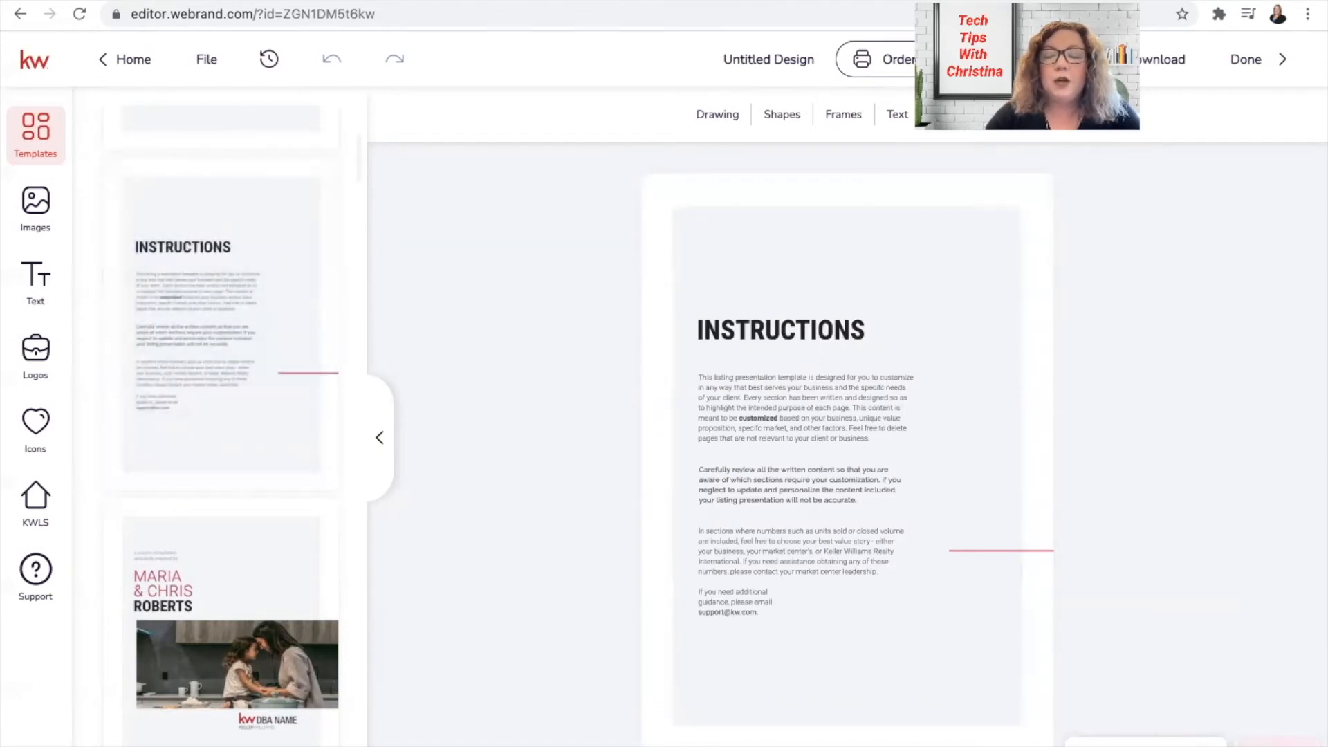
click(1280, 743)
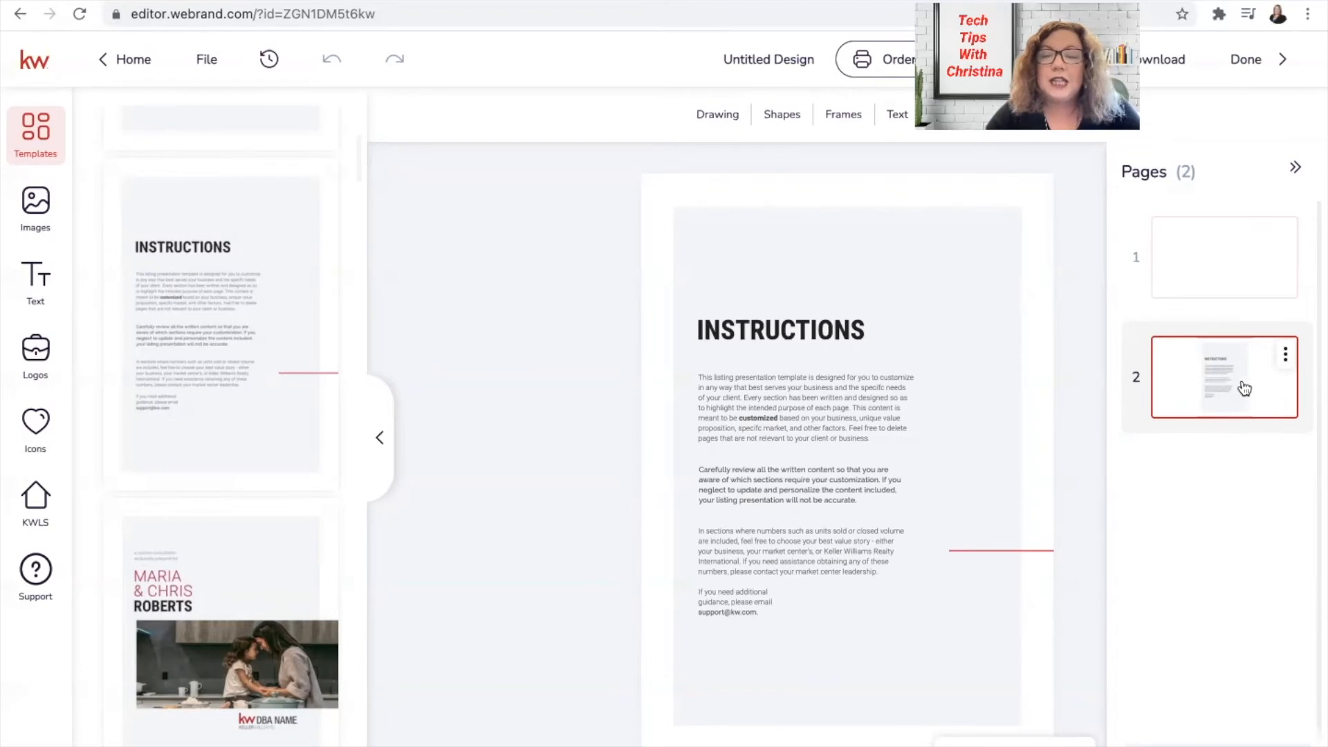
Replace the first paragraph on the Instructions page with the placeholder text "sdjdslc;s;".
click(758, 408)
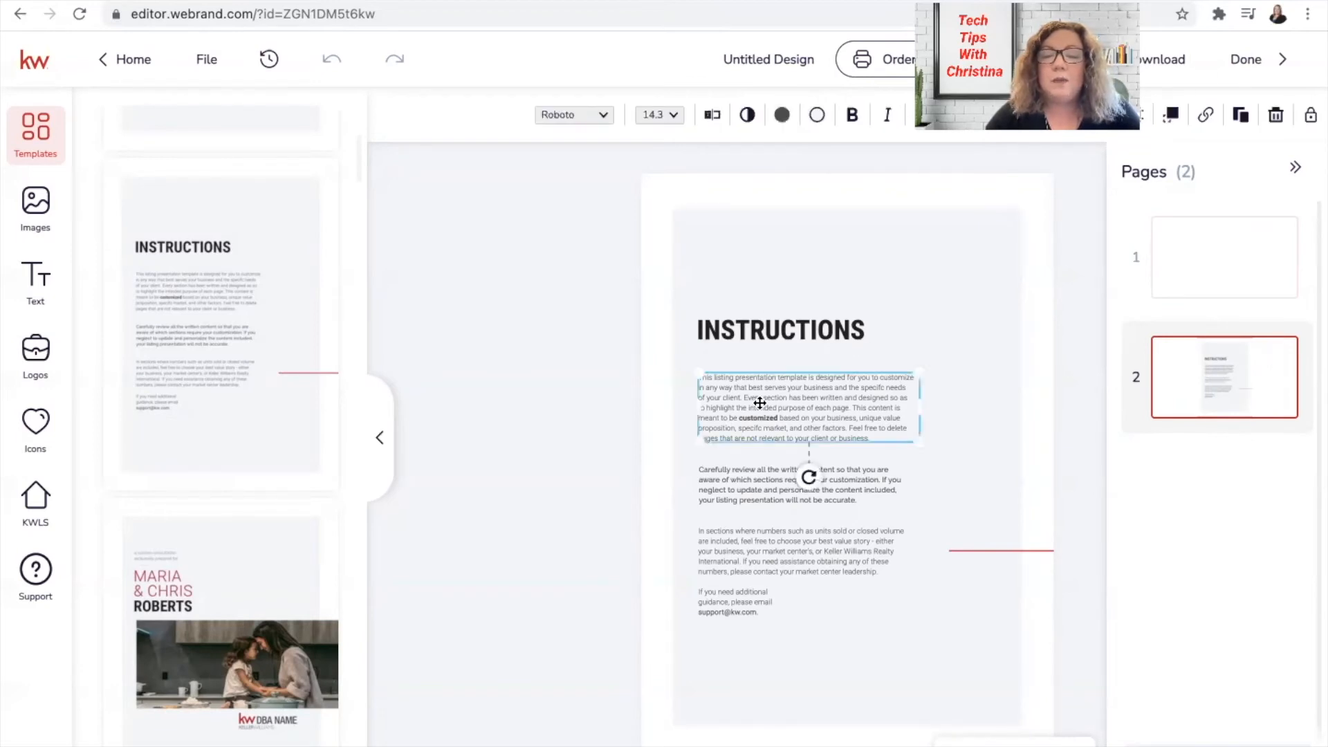
double_click(760, 398)
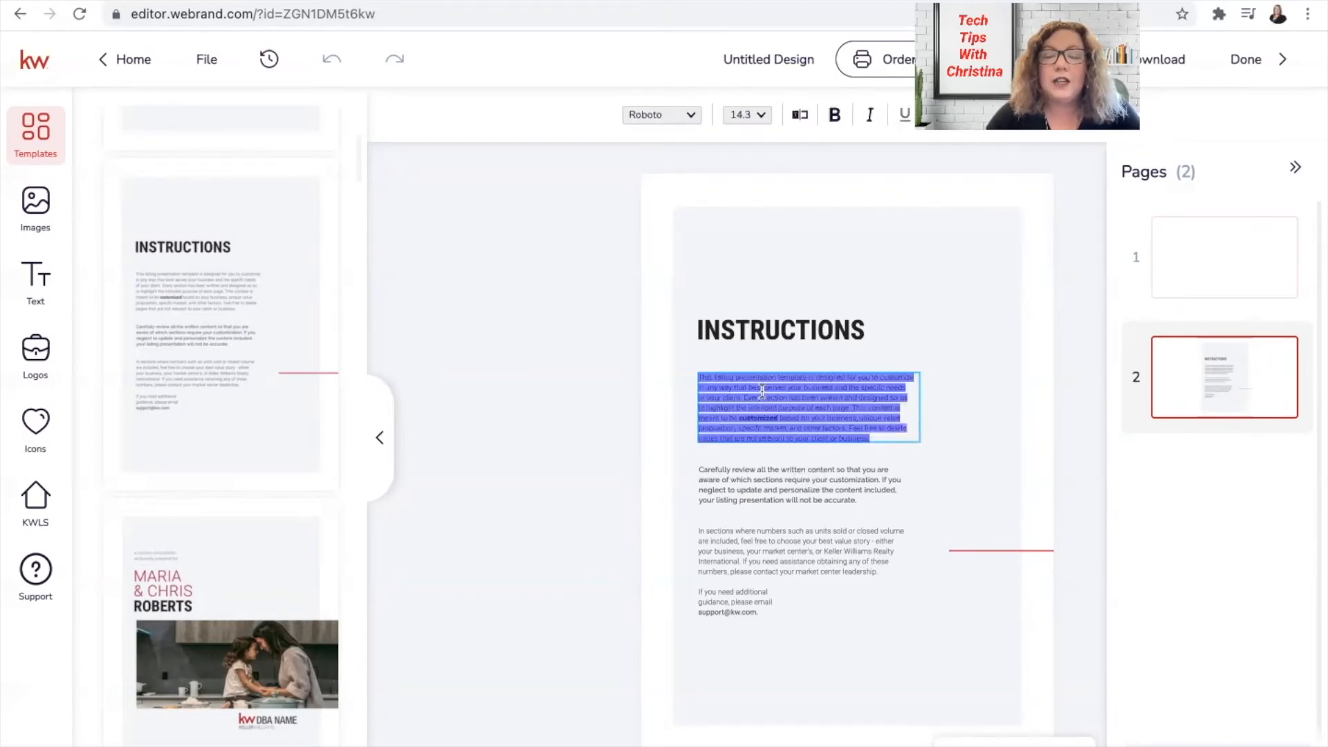
text(sdjdslc;s;)
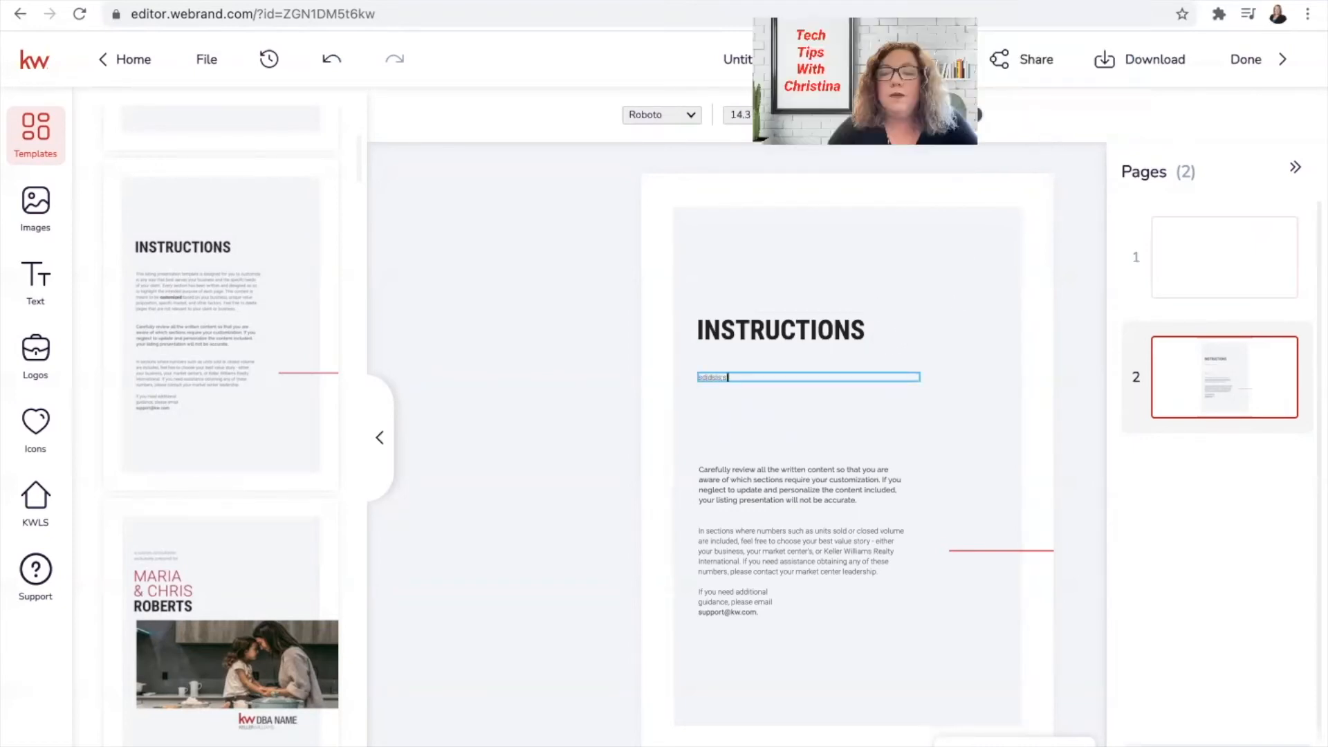
Add the template's photo page listing Your Property, Your Guide, Your Custom Marketing Plan and Representing Your Home as a new page.
scroll(198, 585, down, 6)
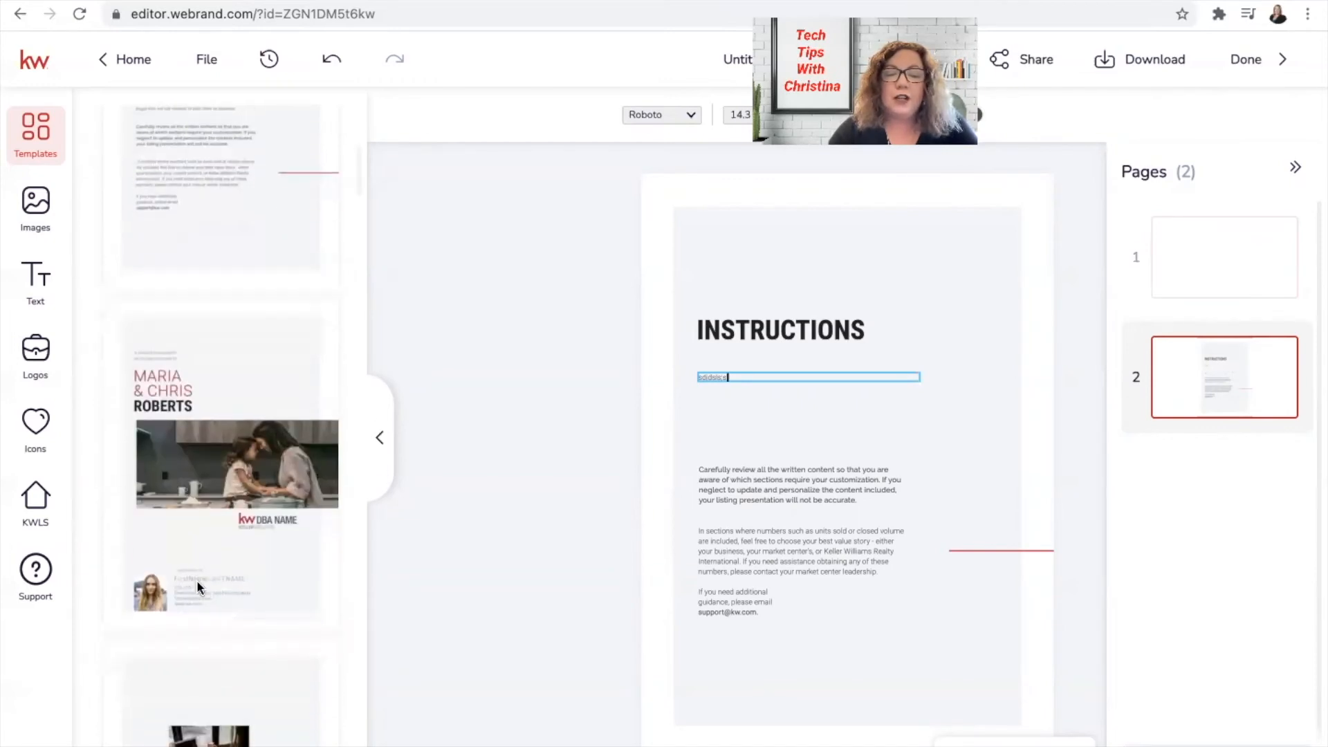
scroll(197, 579, down, 3)
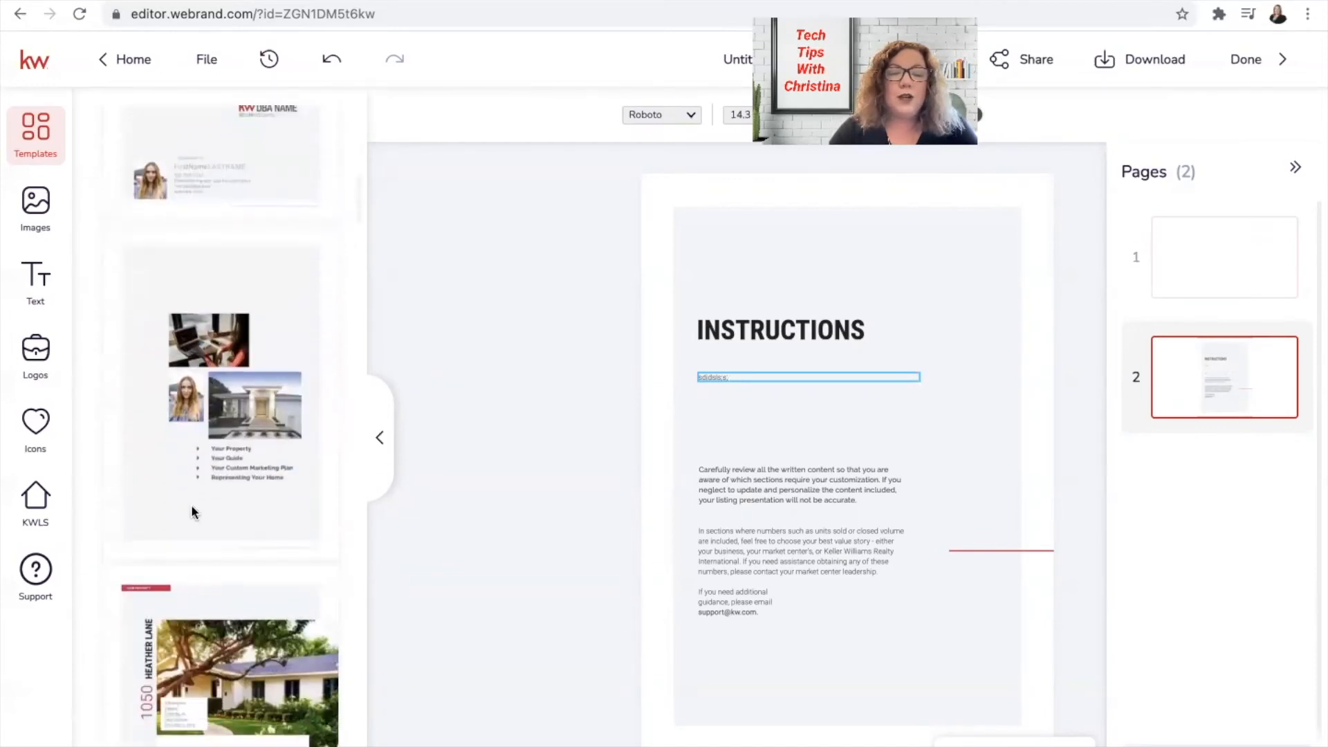
click(229, 339)
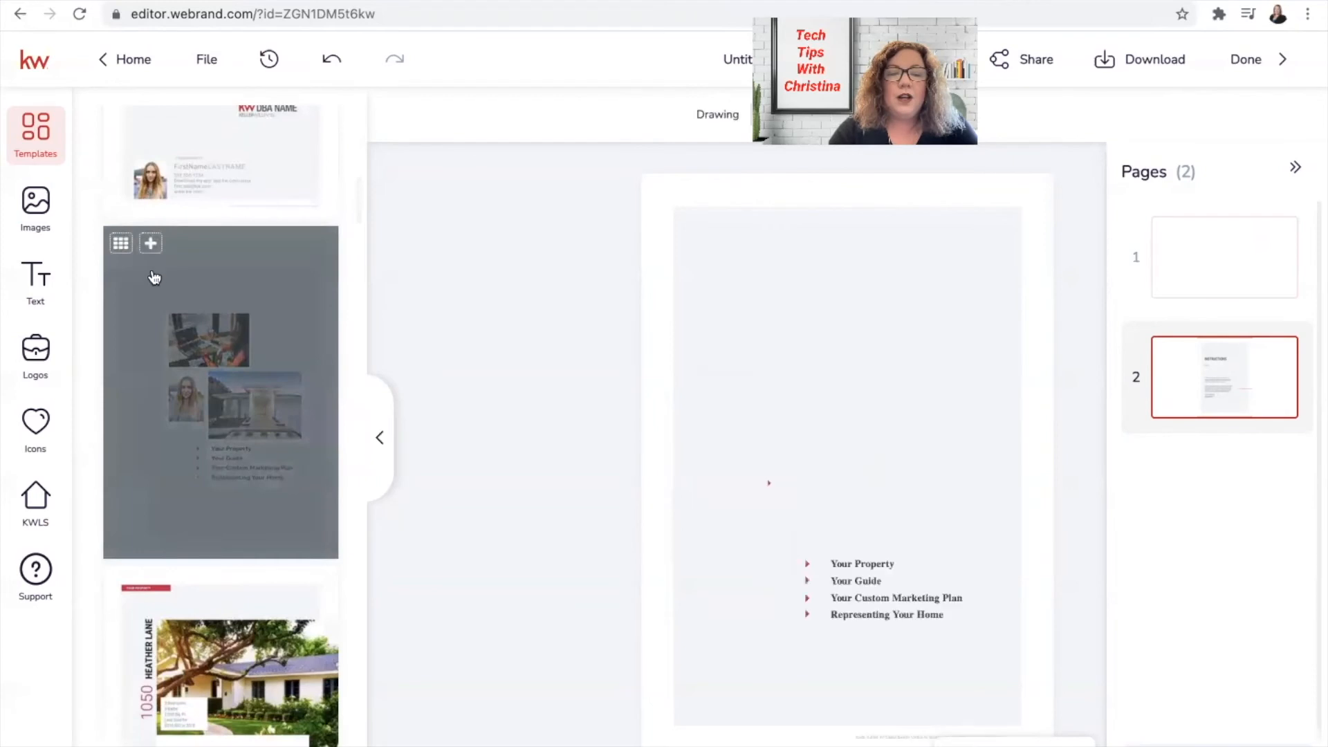
click(152, 244)
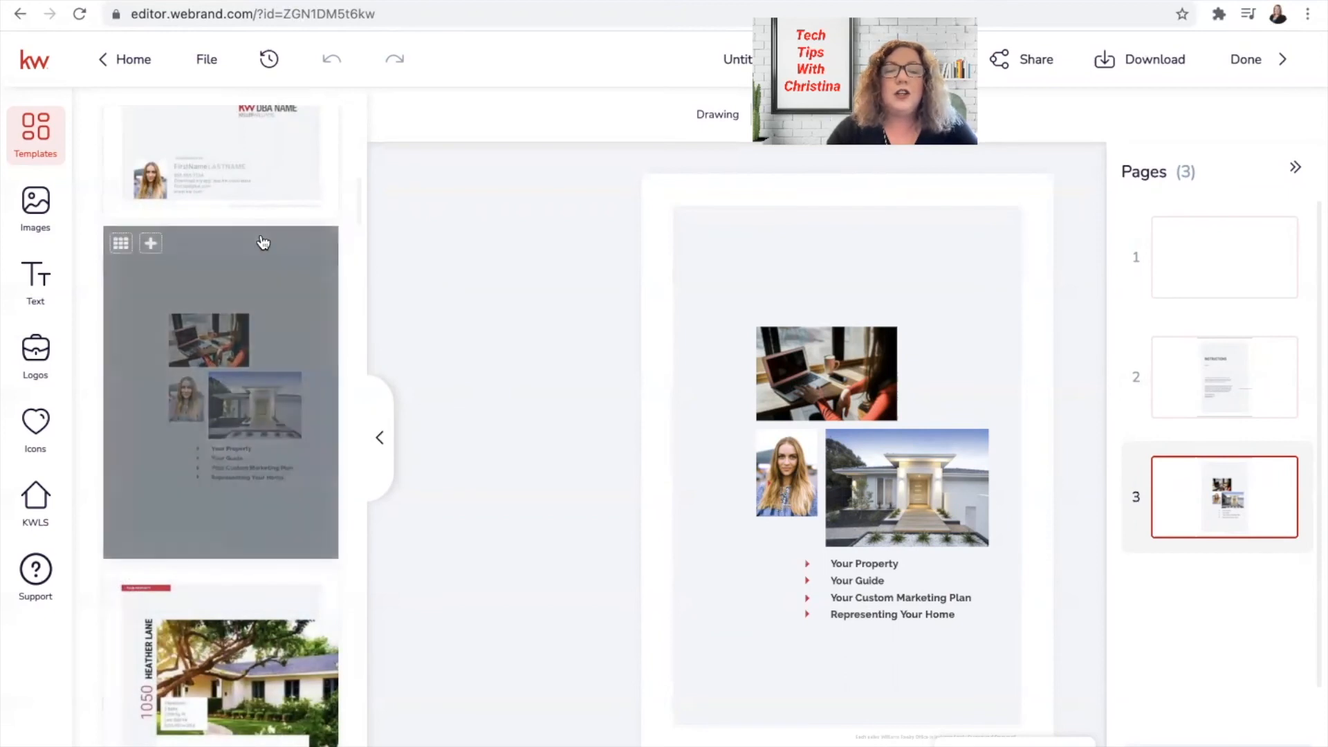
scroll(259, 493, down, 4)
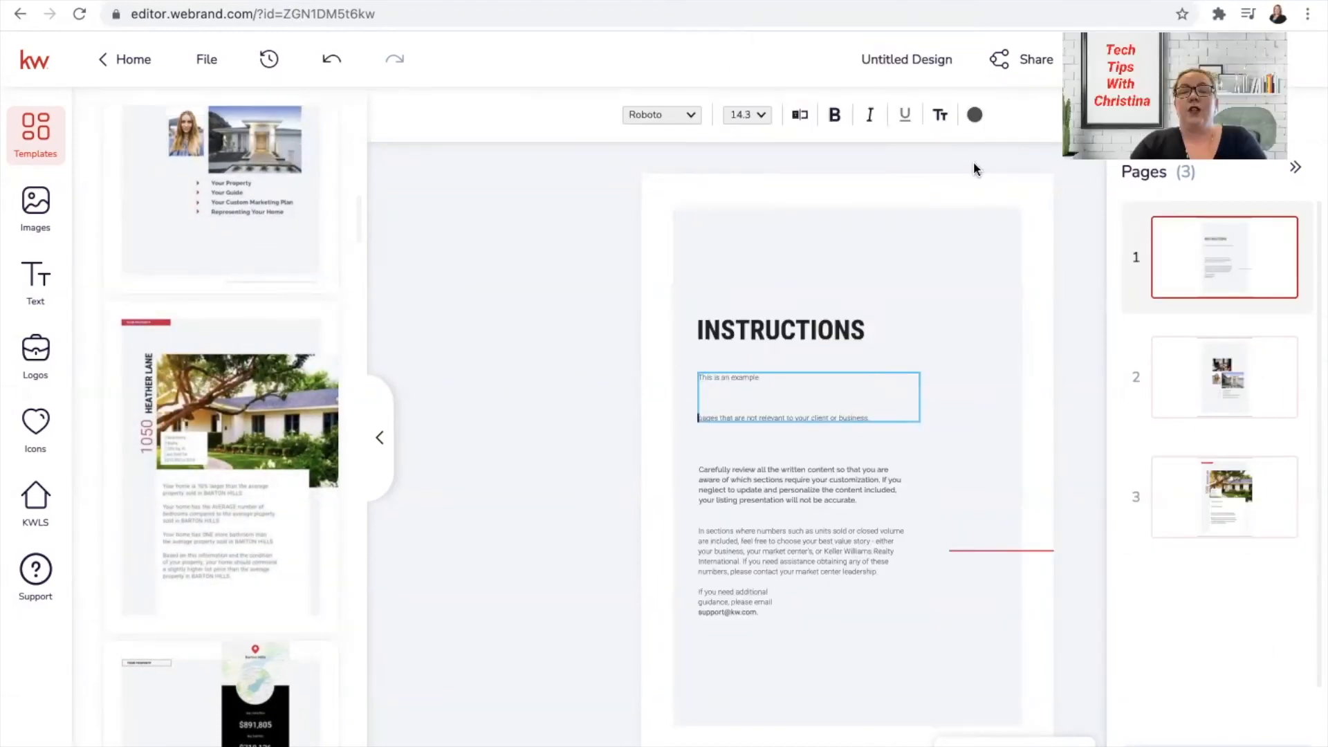
Finish the text editing, examine the file types offered for downloading the design, and close the download options.
click(975, 168)
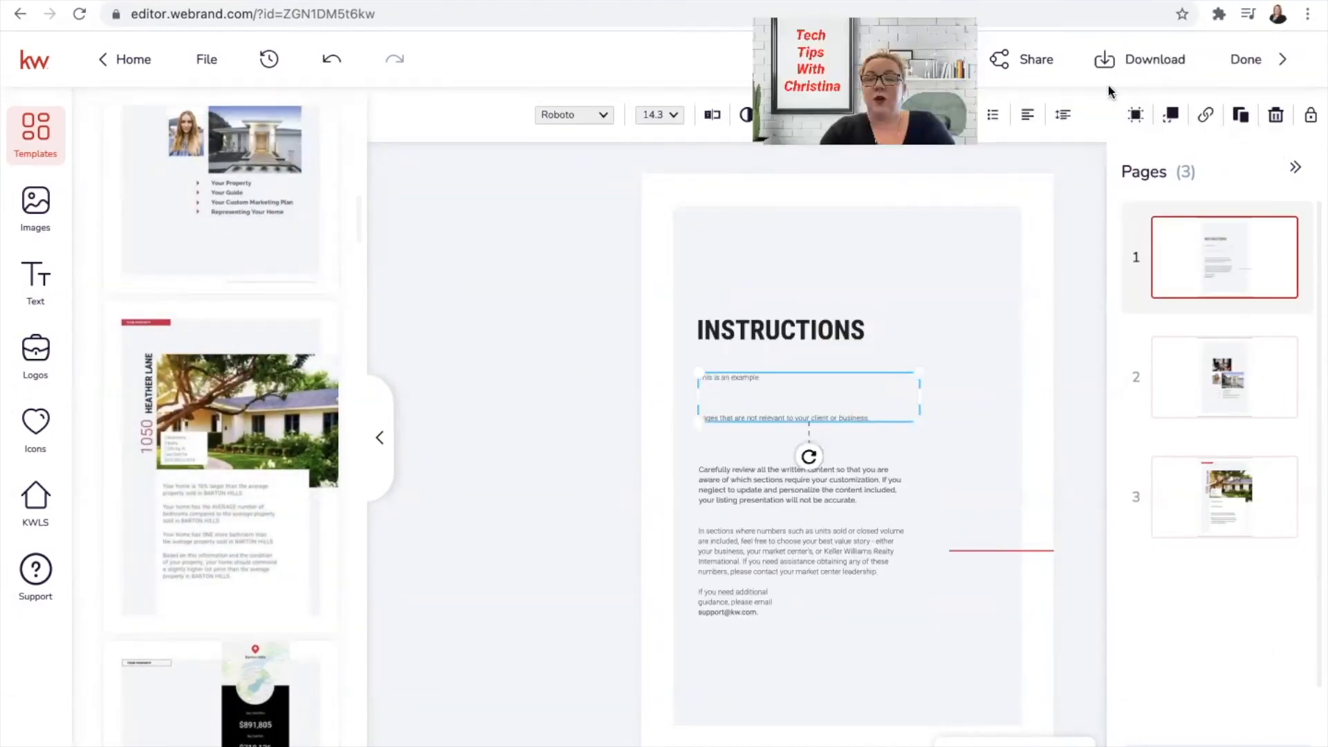
click(1139, 61)
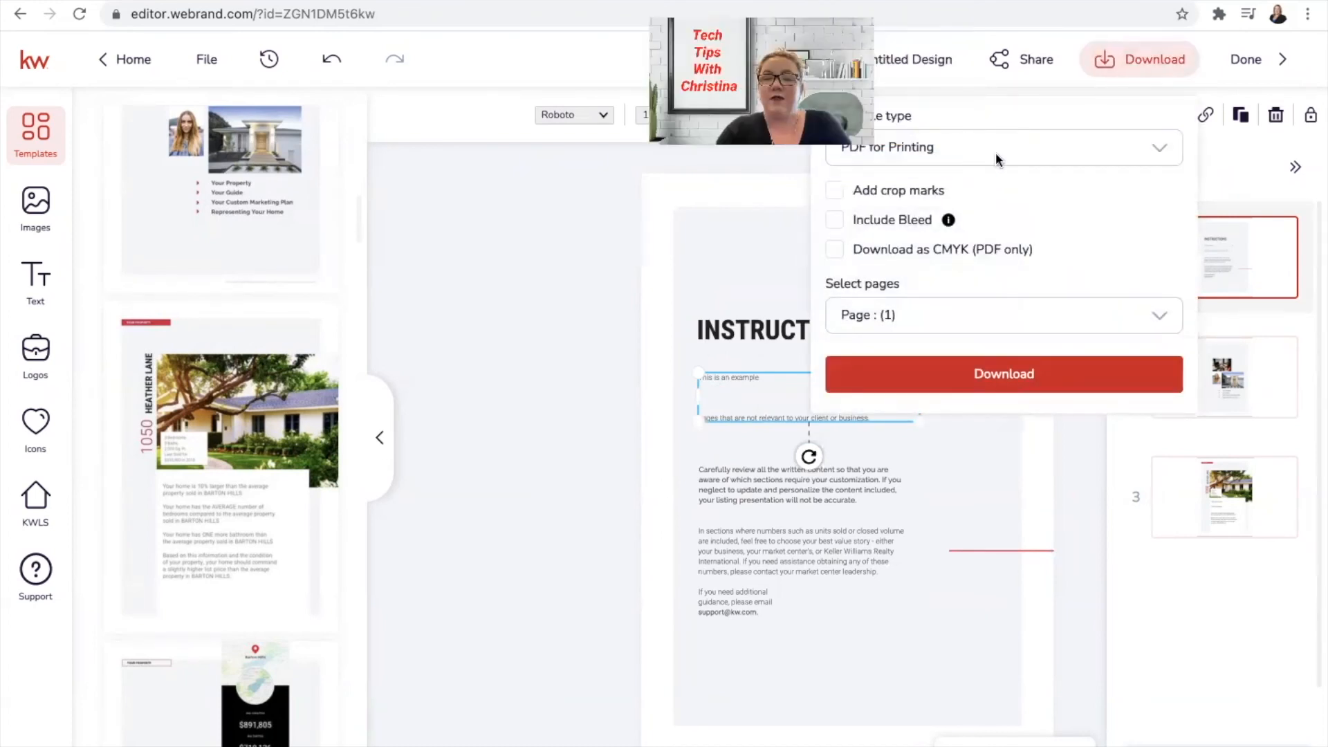
click(1015, 161)
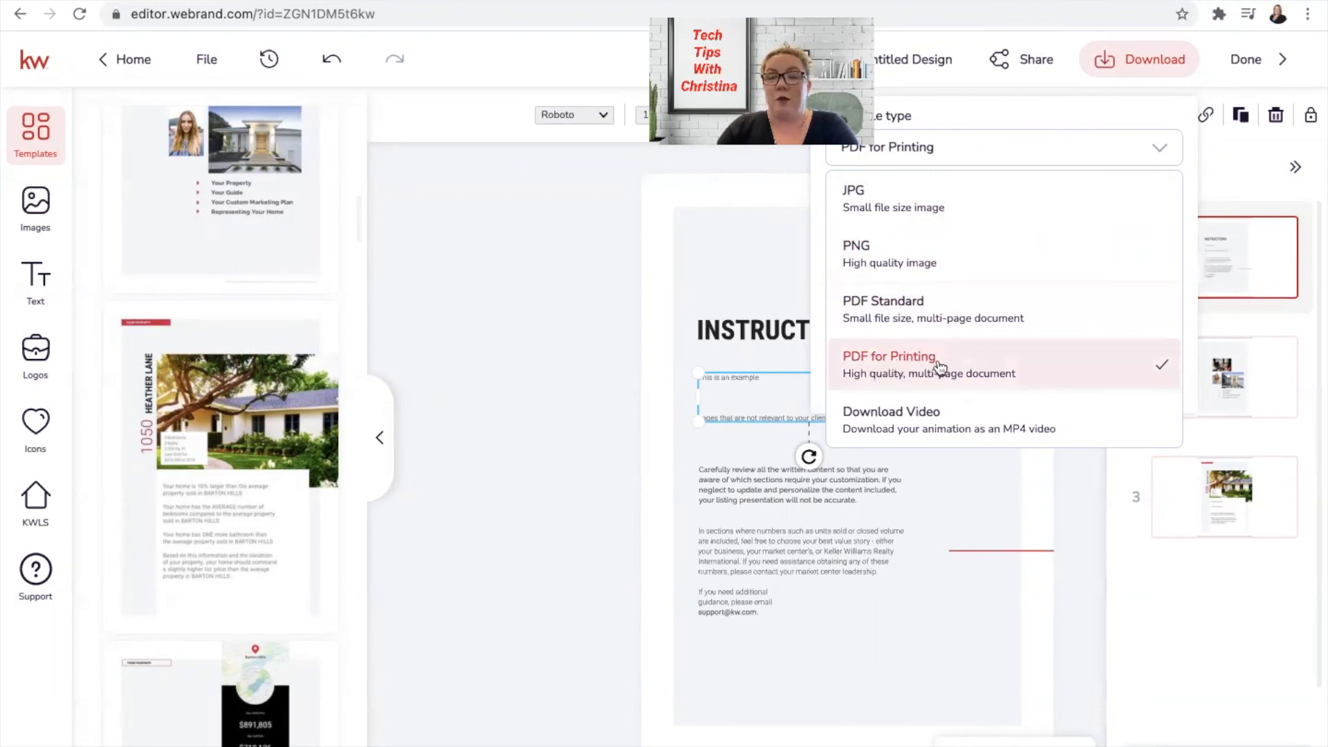
click(774, 224)
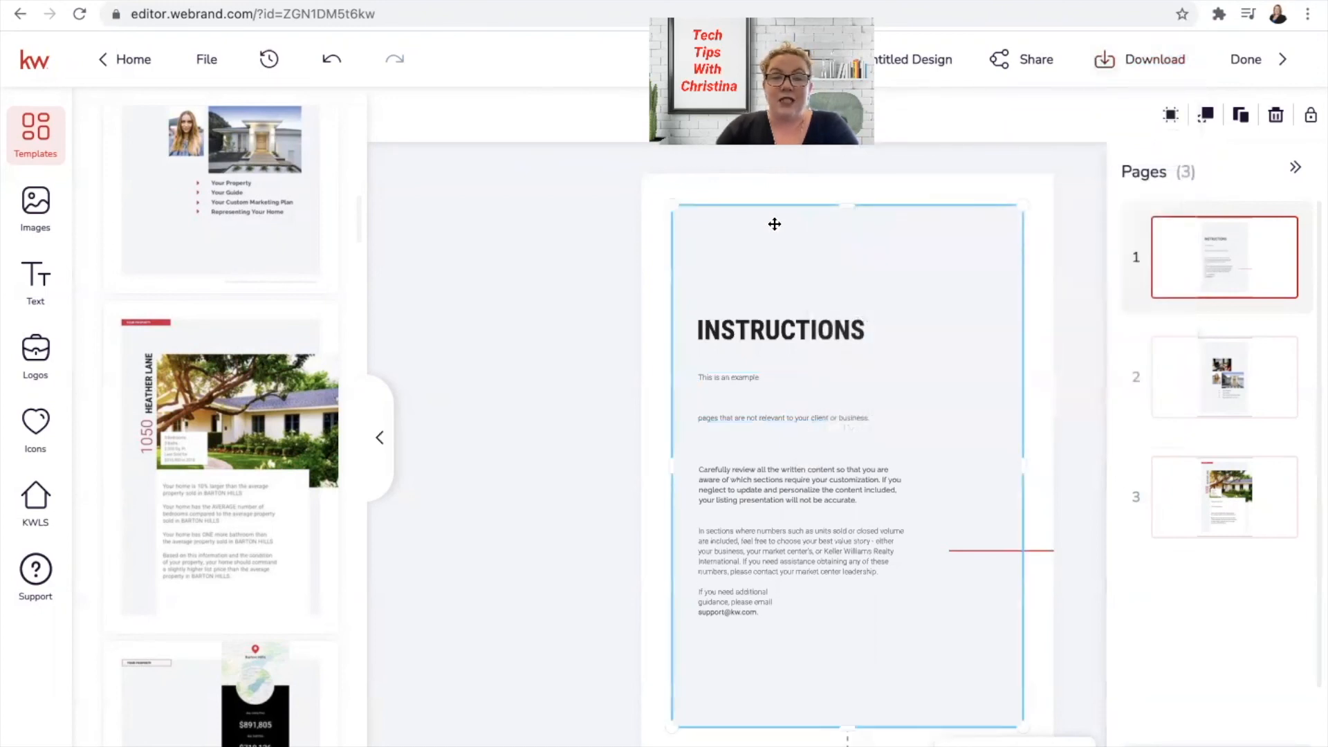